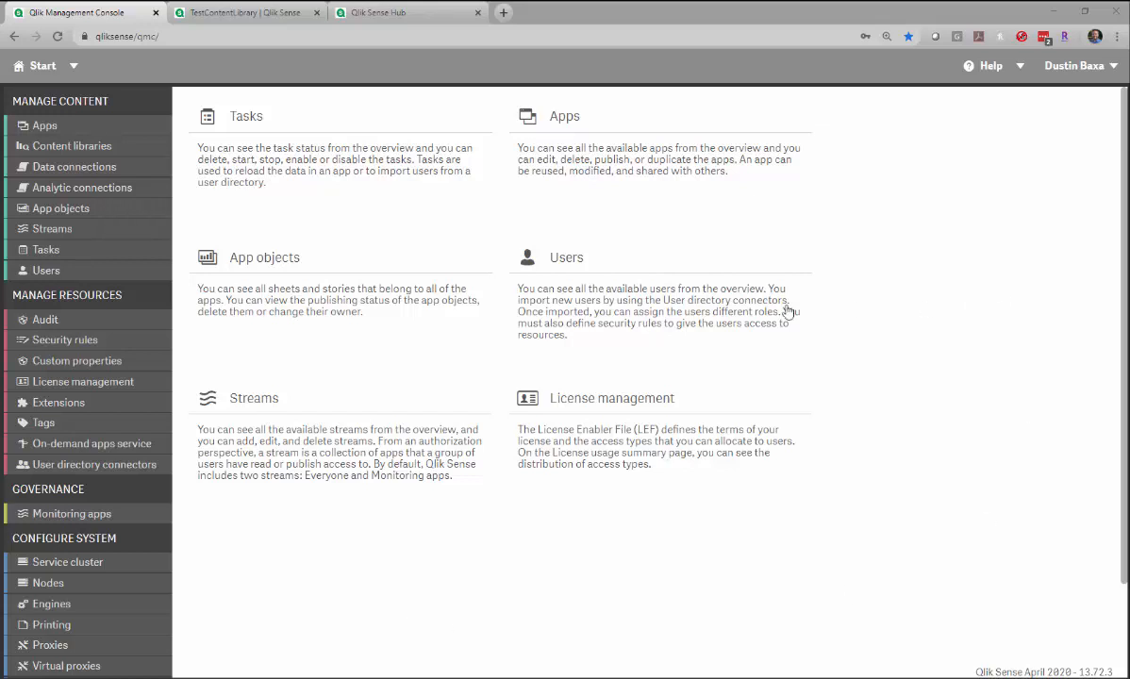
Open the HRTeamContent content library for editing and show its associated contents
{"action": "left_click", "coordinate": [83, 153]}
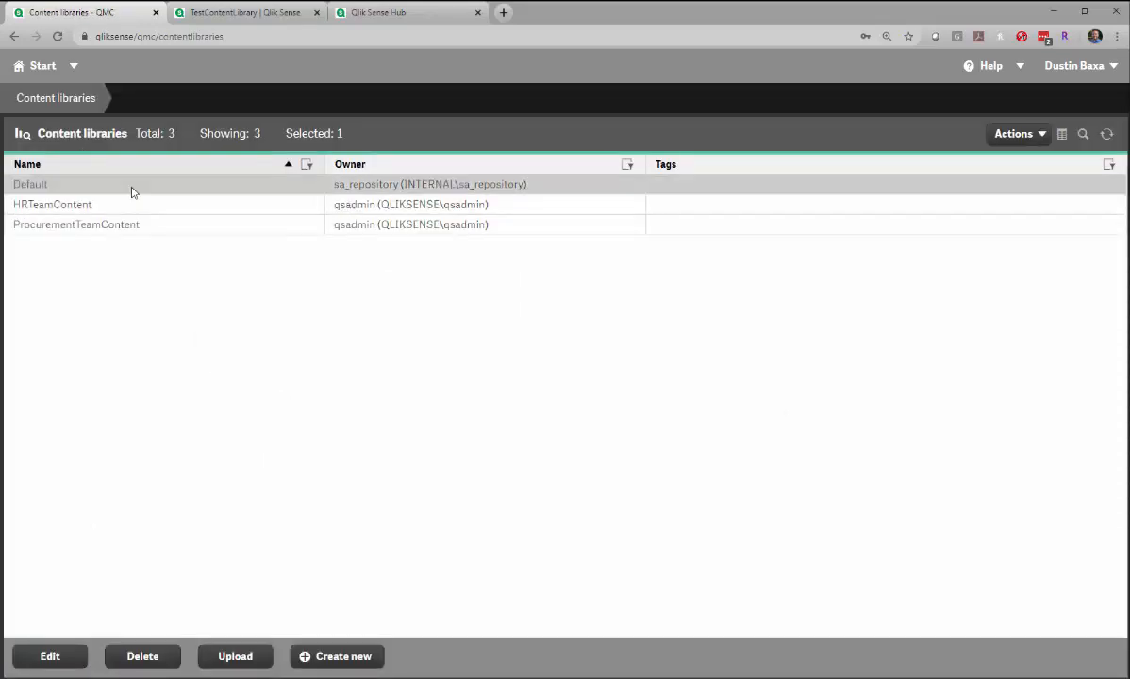
{"action": "left_click", "coordinate": [144, 224]}
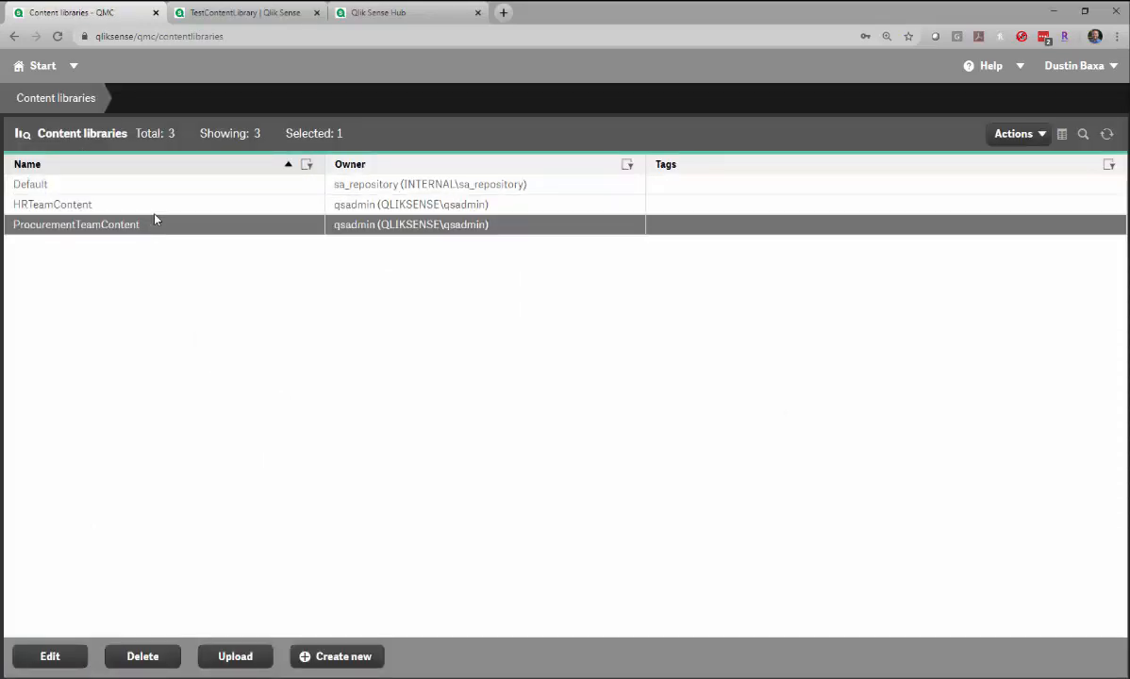
{"action": "left_click", "coordinate": [142, 204]}
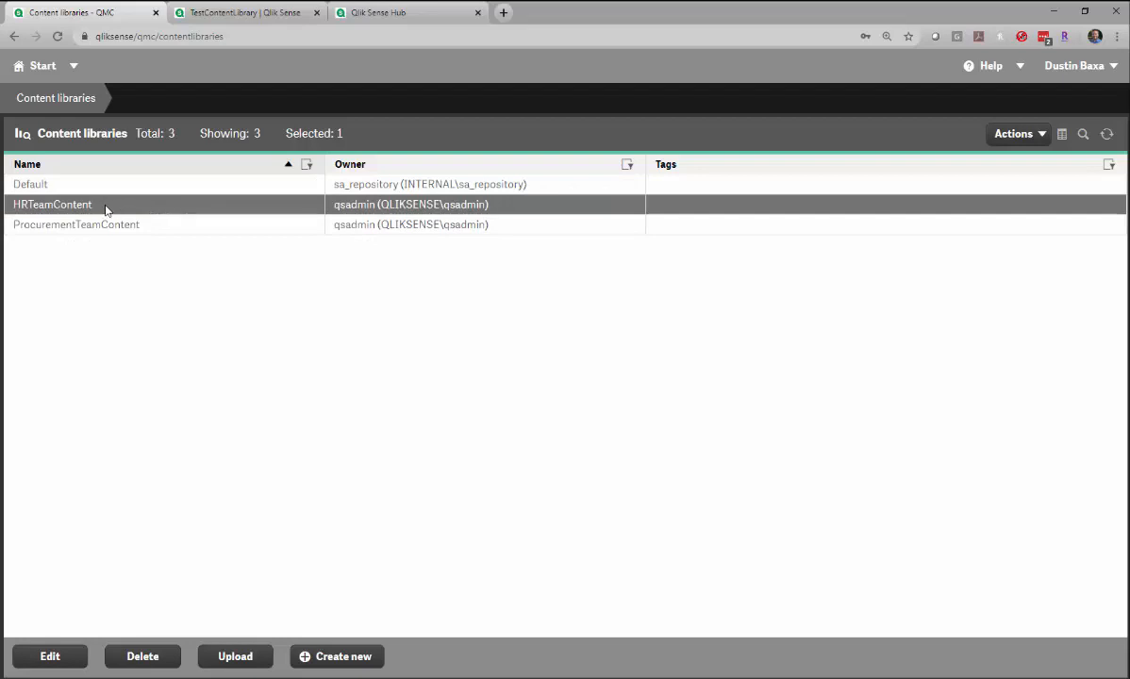
{"action": "double_click", "coordinate": [104, 210]}
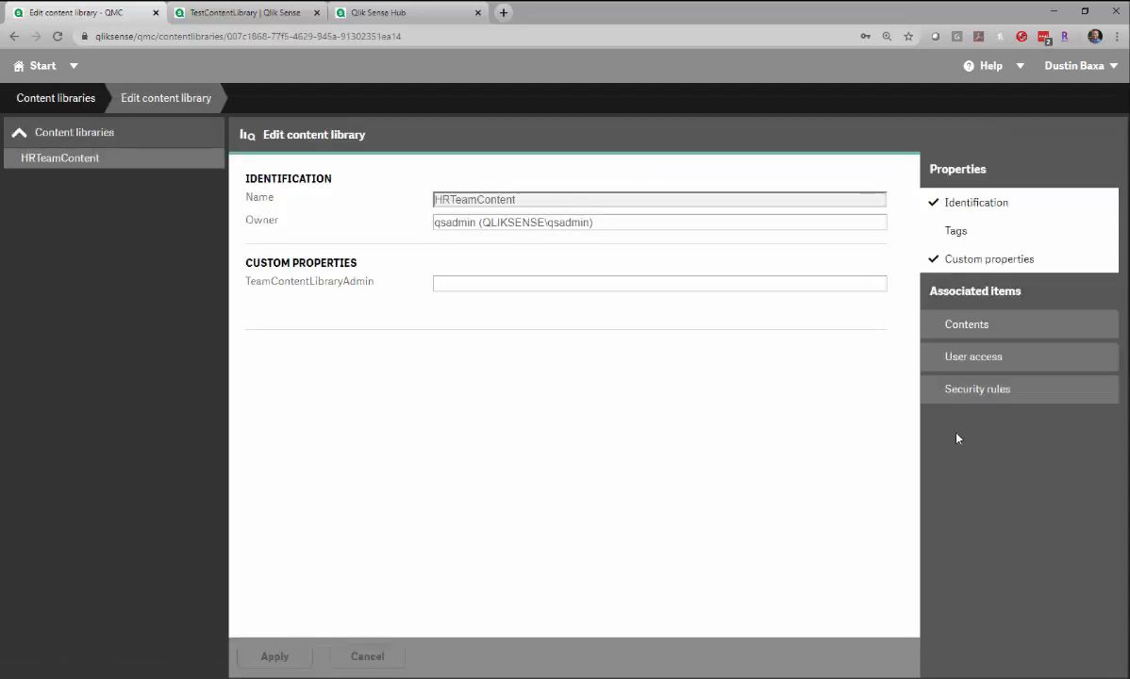
{"action": "left_click", "coordinate": [975, 330]}
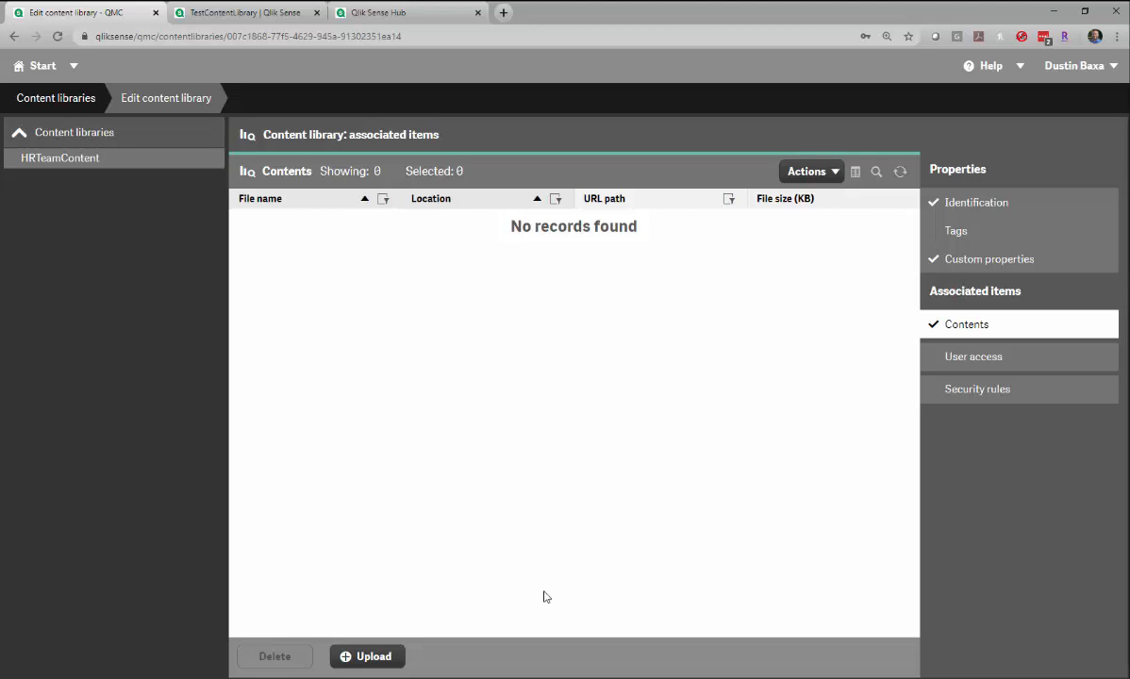
Upload the file Contracting Actions 10M+.qvd to the HRTeamContent library
{"action": "left_click", "coordinate": [363, 658]}
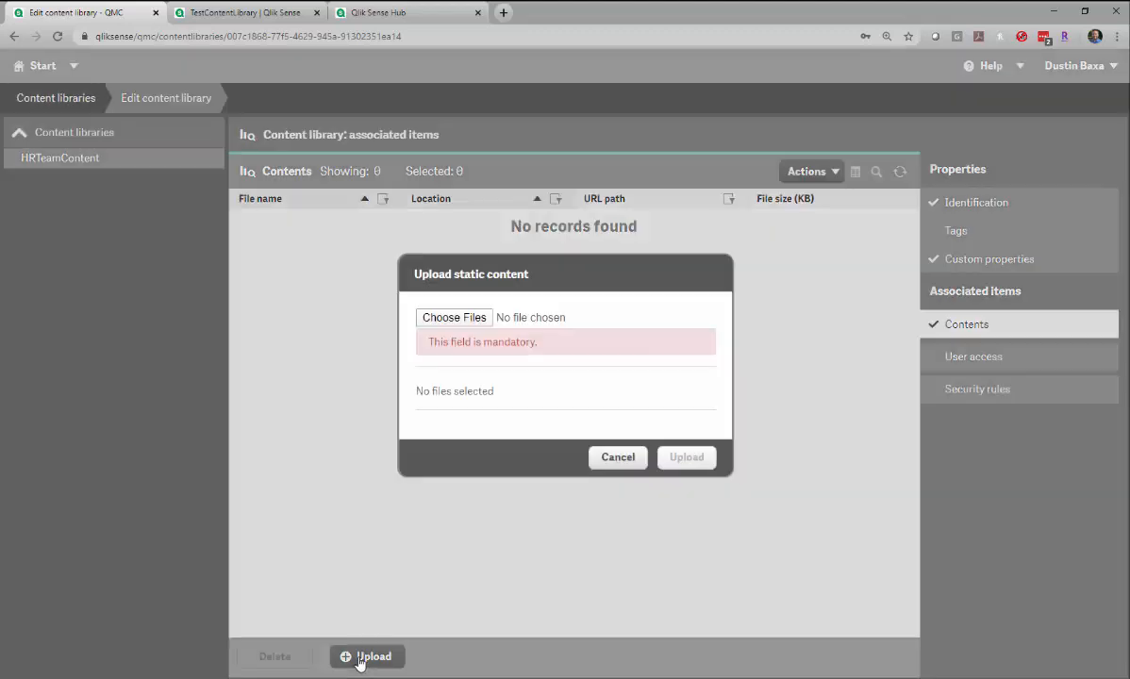
{"action": "left_click", "coordinate": [458, 321]}
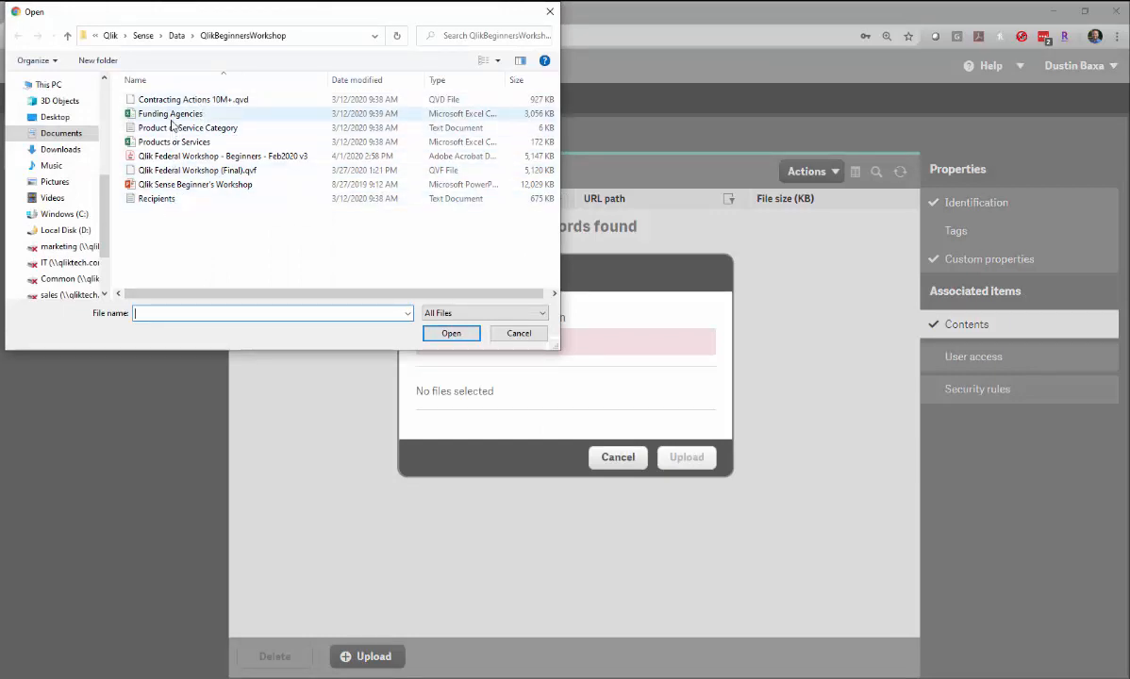
{"action": "left_click", "coordinate": [168, 100]}
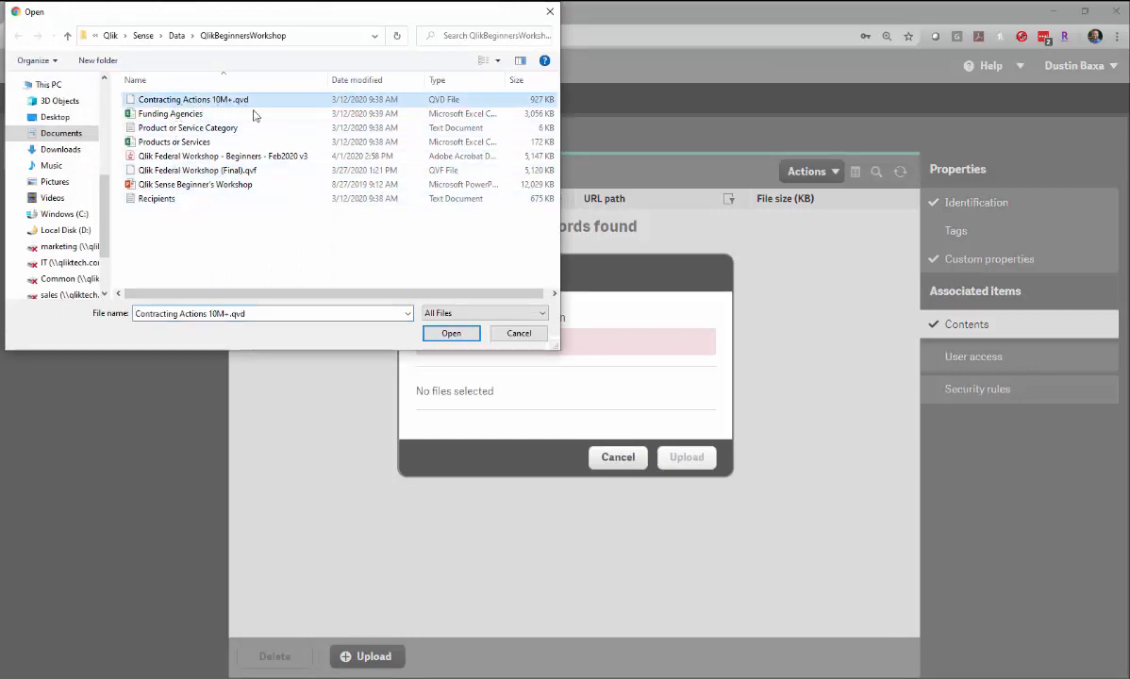
{"action": "left_click", "coordinate": [451, 333]}
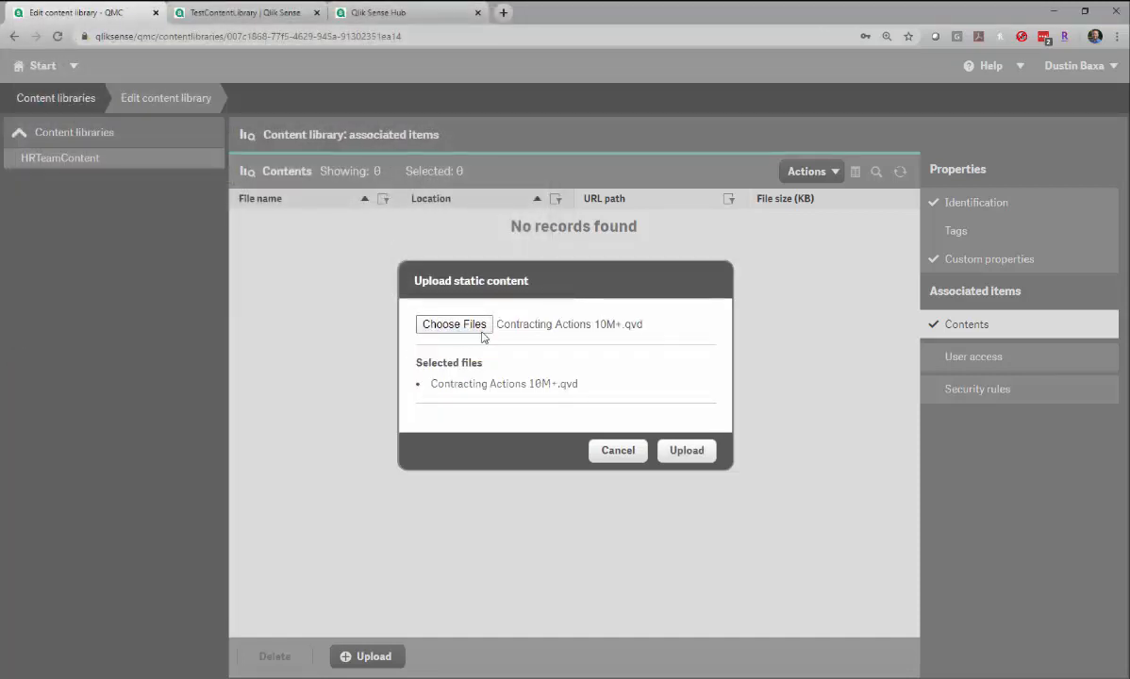
{"action": "left_click", "coordinate": [687, 451]}
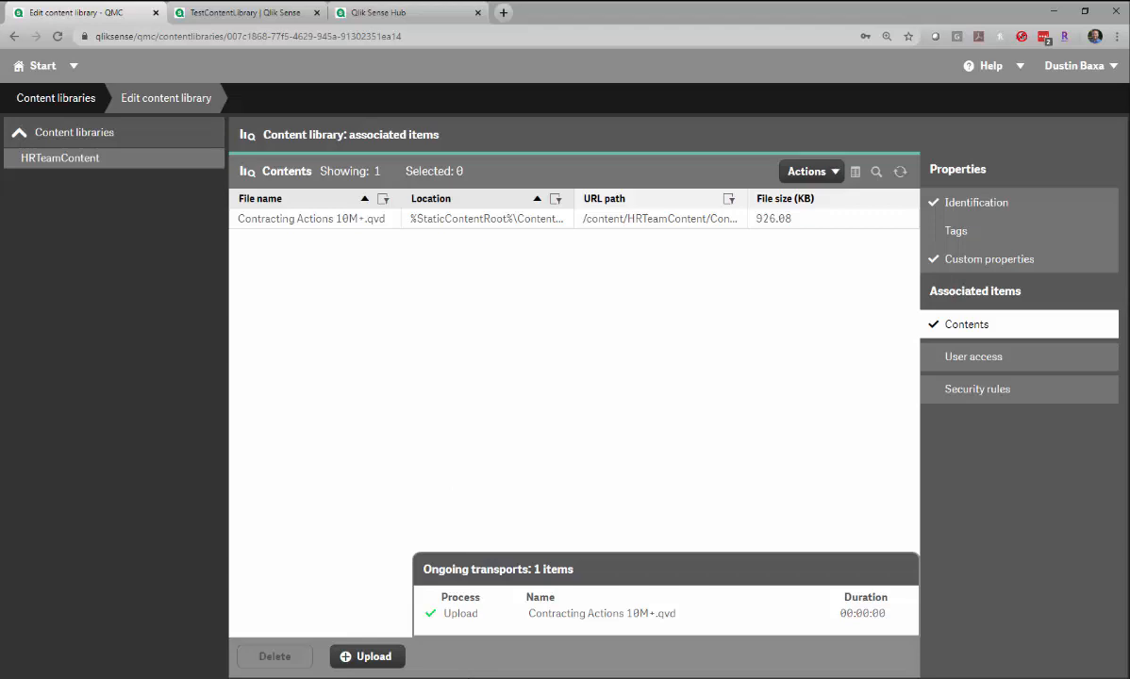
Switch to the Qlik Sense Demo Server virtual machine and examine the HRTeamContent folder under C:\QlikShare\StaticContent\Content
{"action": "mouse_move", "coordinate": [443, 674]}
{"action": "left_click", "coordinate": [496, 618]}
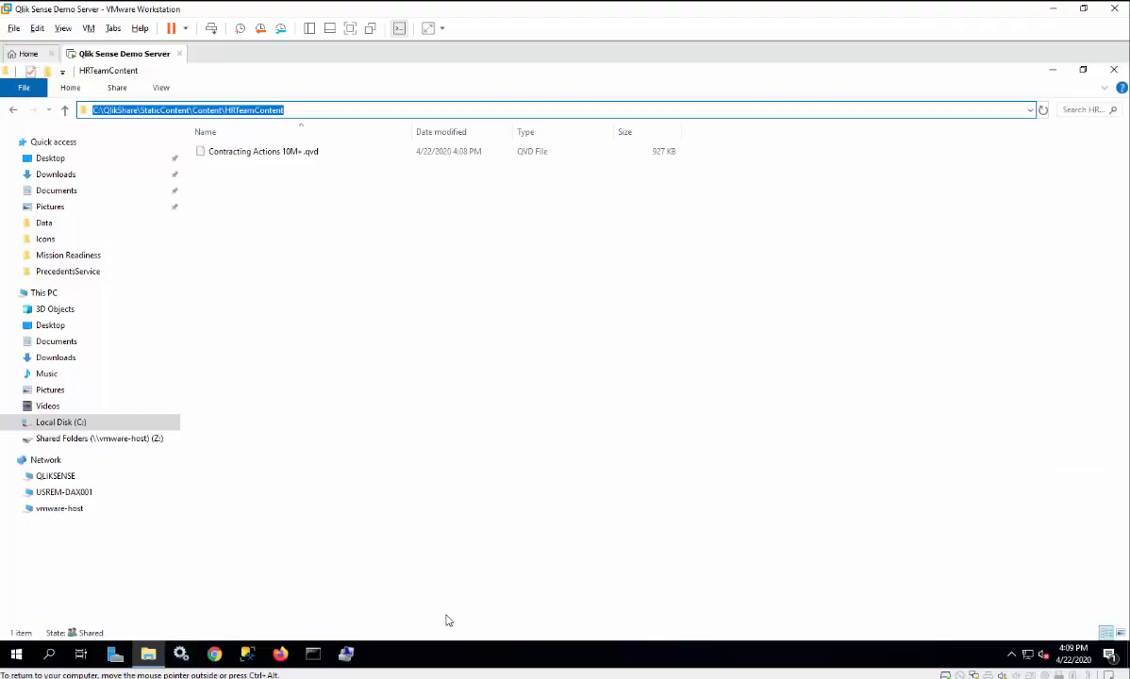
{"action": "left_click", "coordinate": [416, 315]}
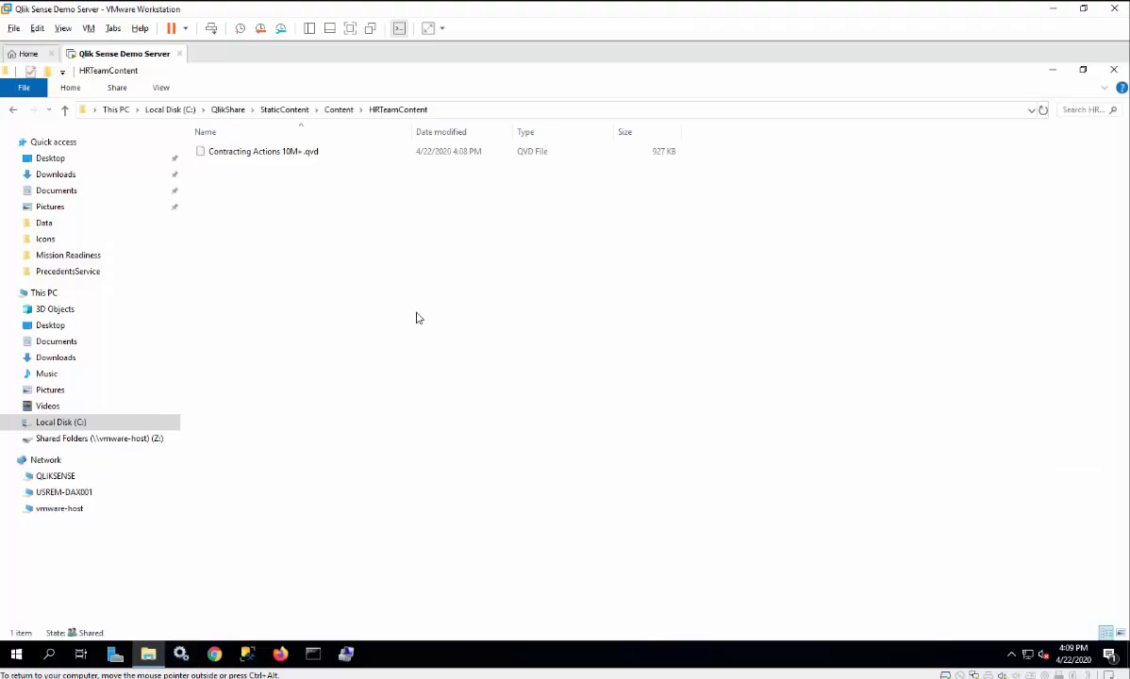
{"action": "left_click", "coordinate": [341, 111]}
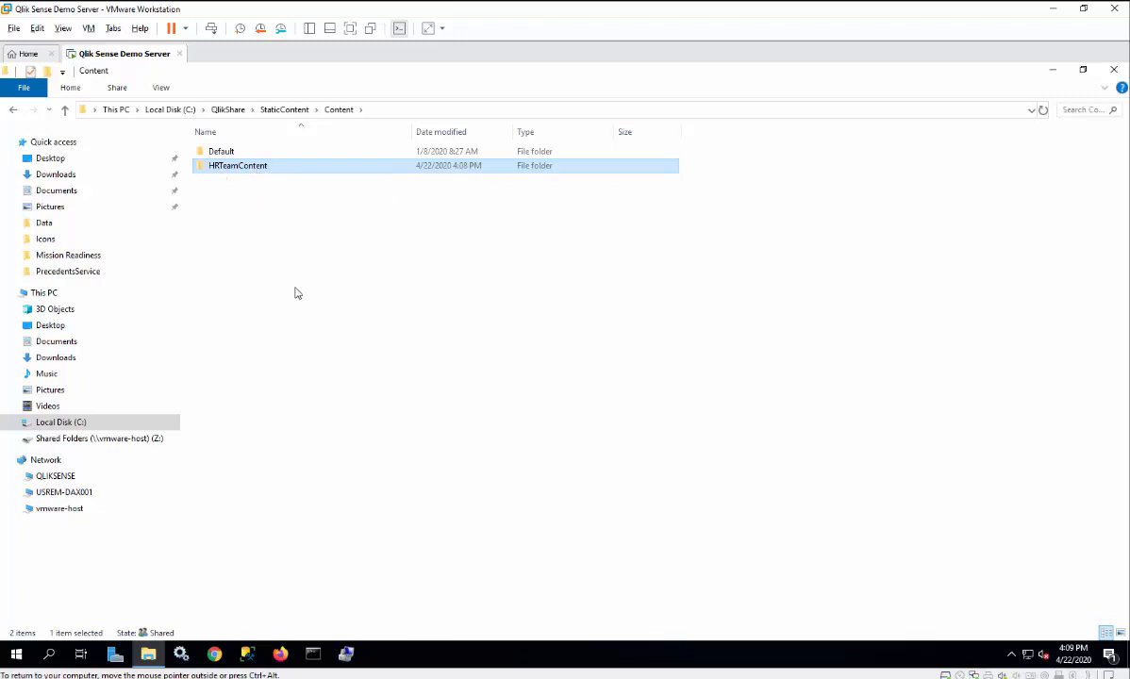
{"action": "left_click", "coordinate": [252, 182]}
{"action": "double_click", "coordinate": [250, 170]}
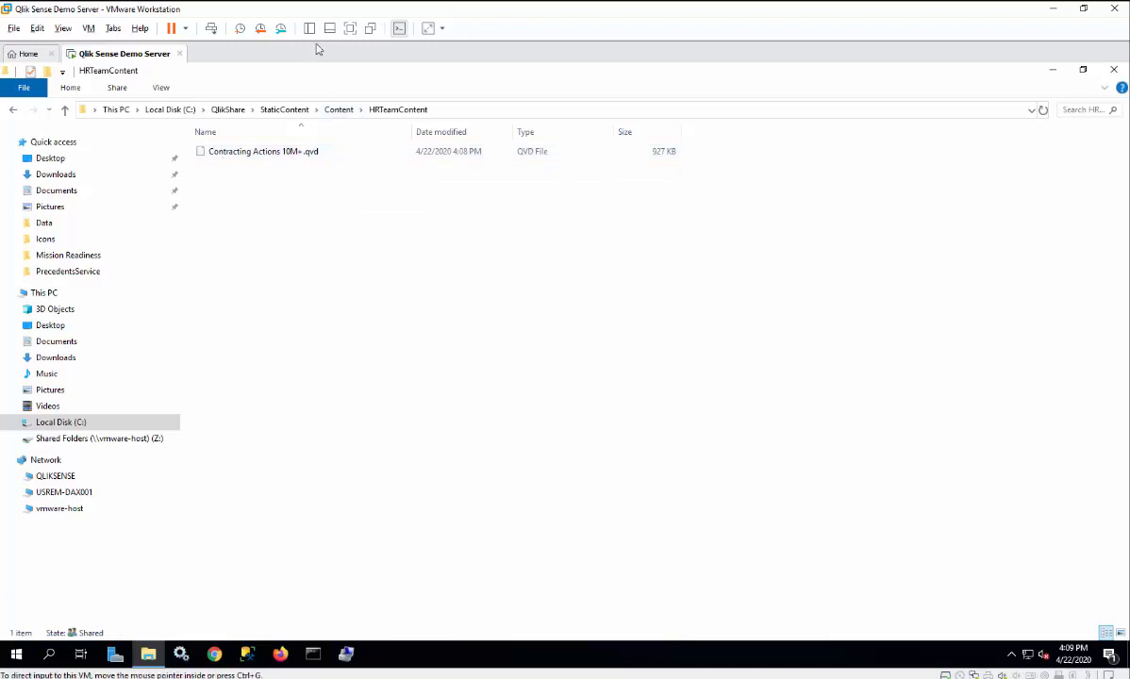
Arrange the server window and the management console side by side, and upload Funding Agencies and Product or Service Category to the HRTeamContent library
{"action": "key", "text": "super+Right"}
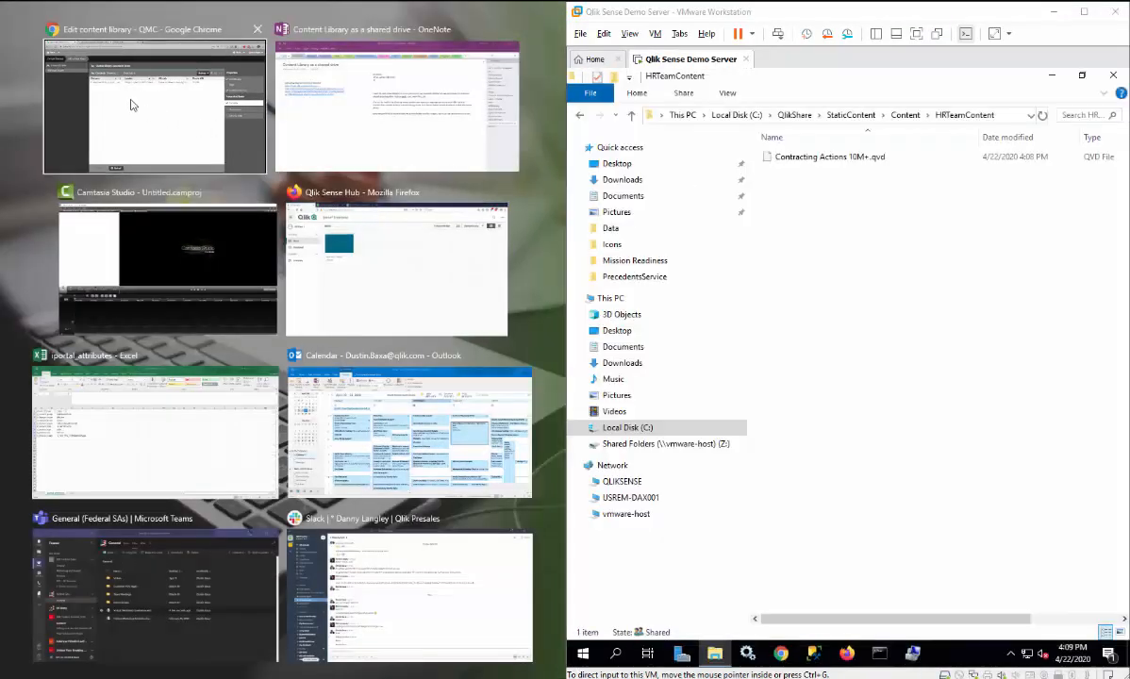
{"action": "left_click", "coordinate": [131, 105]}
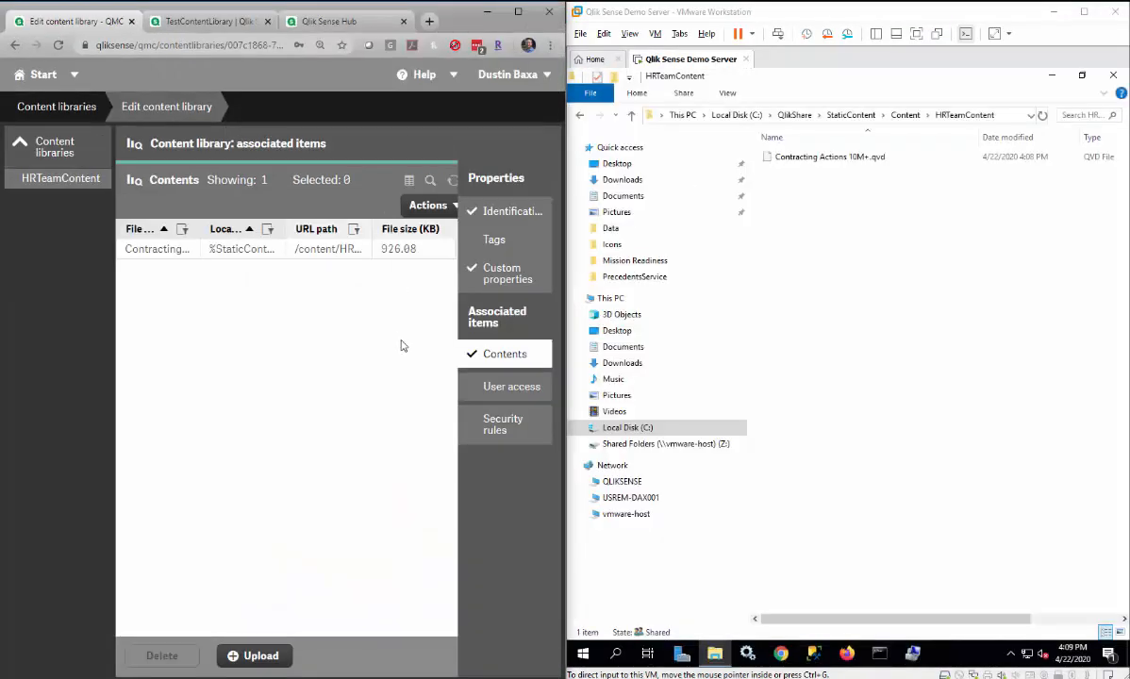
{"action": "left_click", "coordinate": [253, 655]}
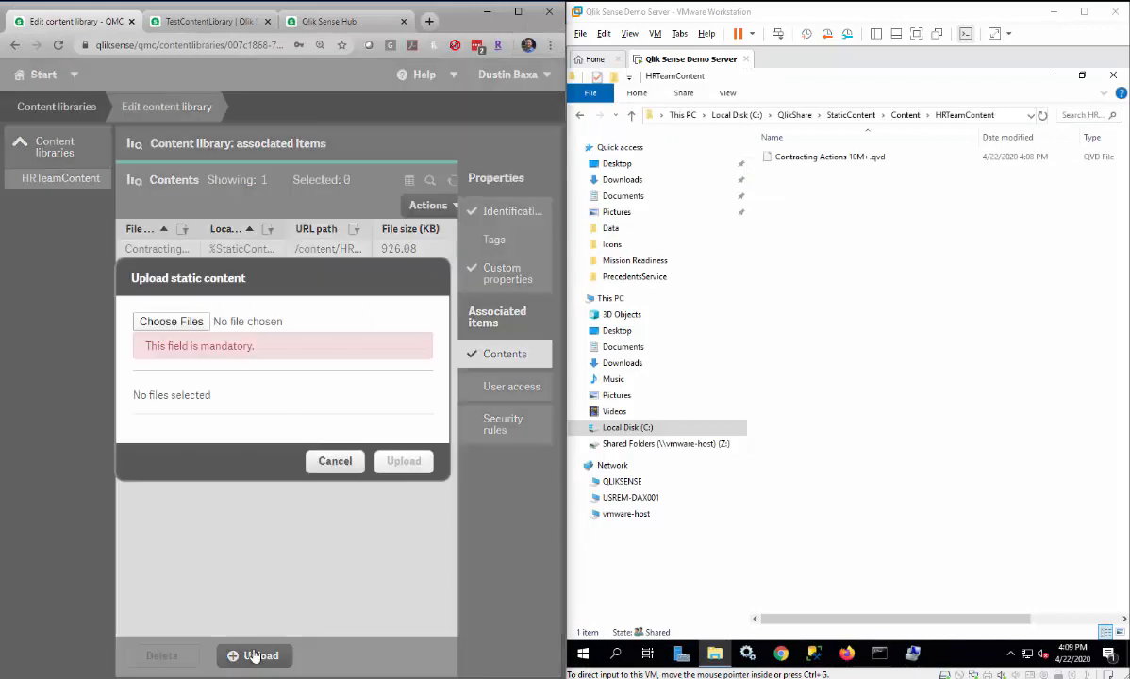
{"action": "left_click", "coordinate": [186, 323]}
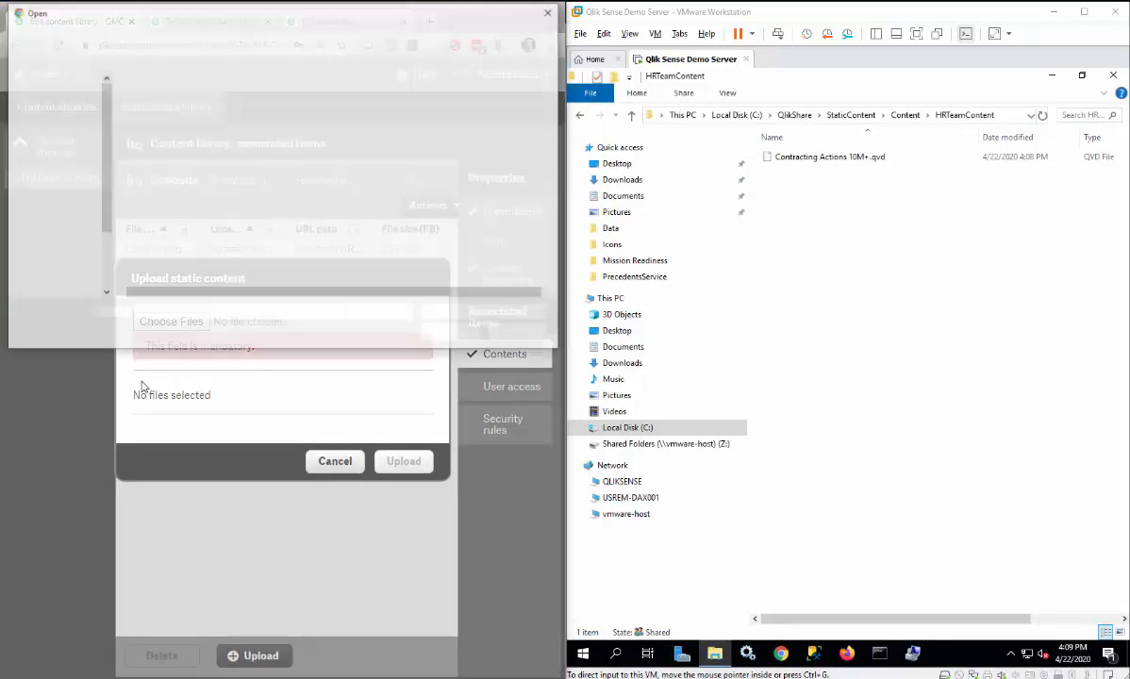
{"action": "left_click", "coordinate": [181, 115]}
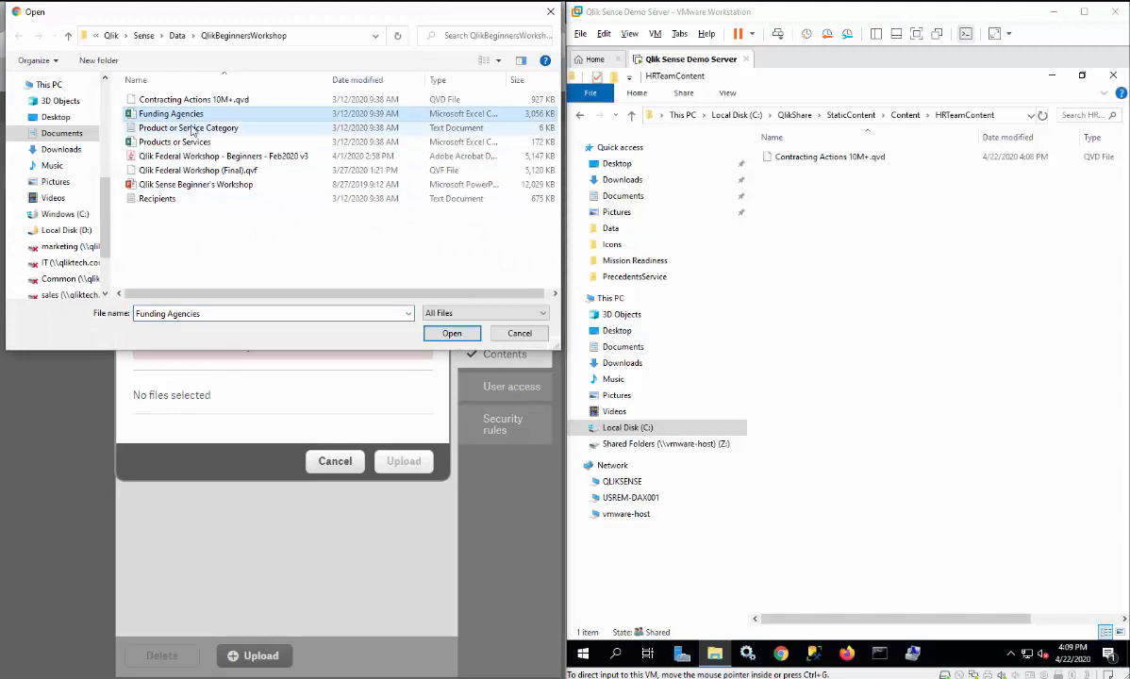
{"action": "left_click", "coordinate": [188, 128], "text": "ctrl"}
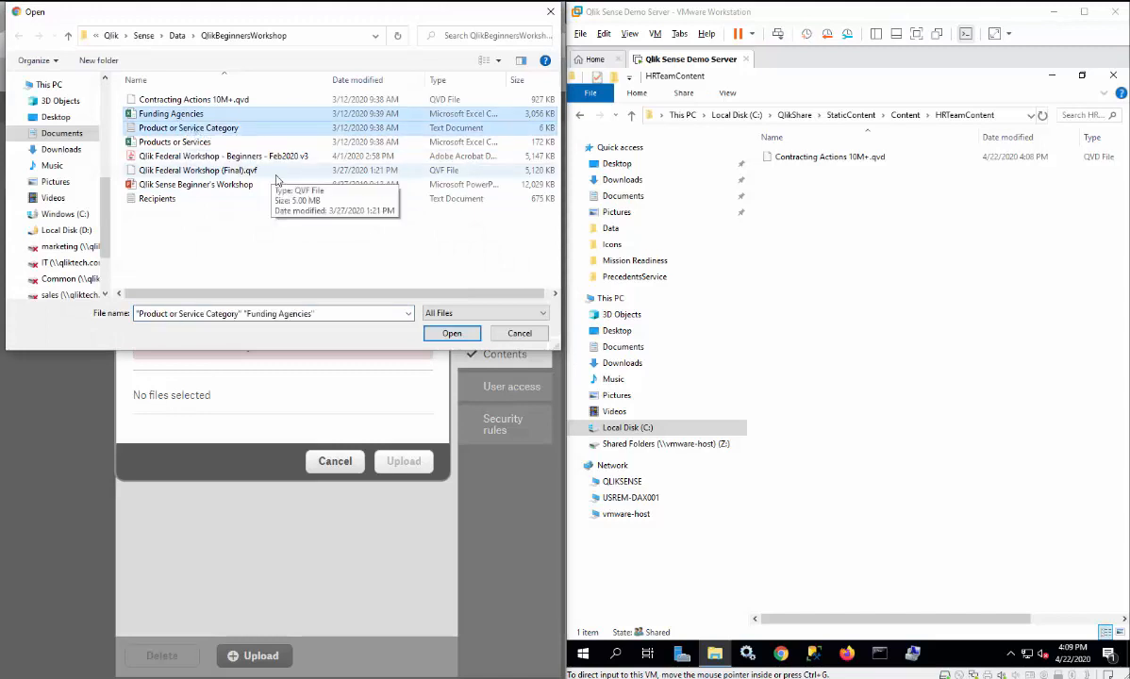
{"action": "left_click", "coordinate": [452, 333]}
{"action": "left_click", "coordinate": [403, 463]}
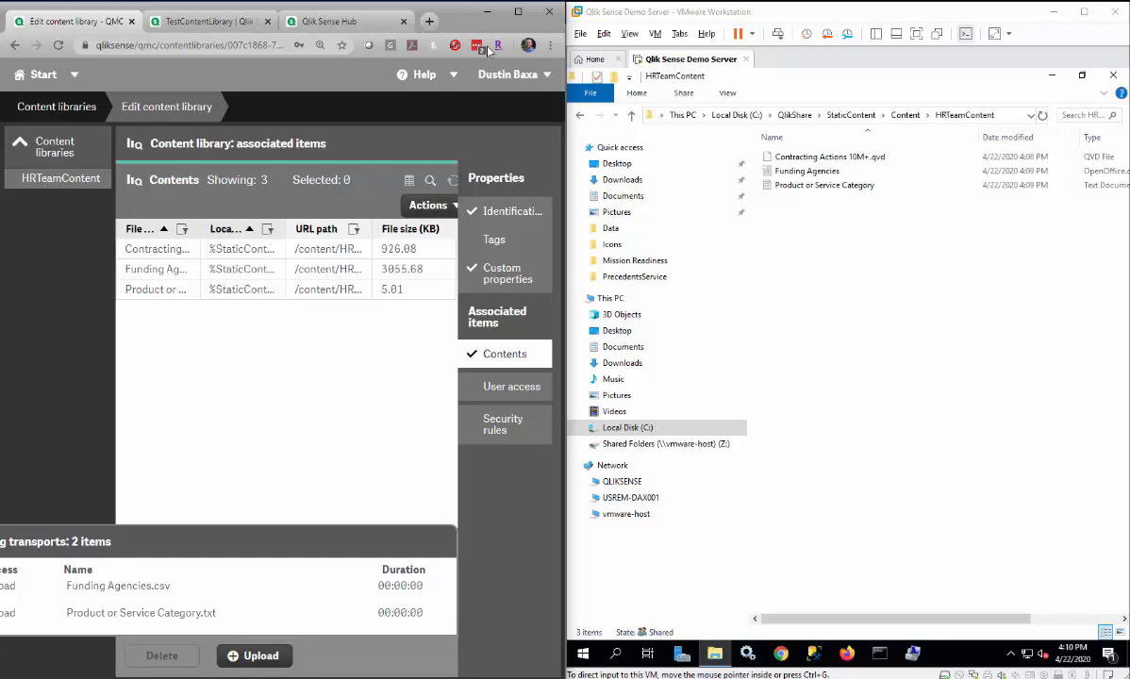
Maximize the management console and upload Contracting Actions 10M+.qvd to HRTeamContent again, overwriting the existing file
{"action": "double_click", "coordinate": [485, 11]}
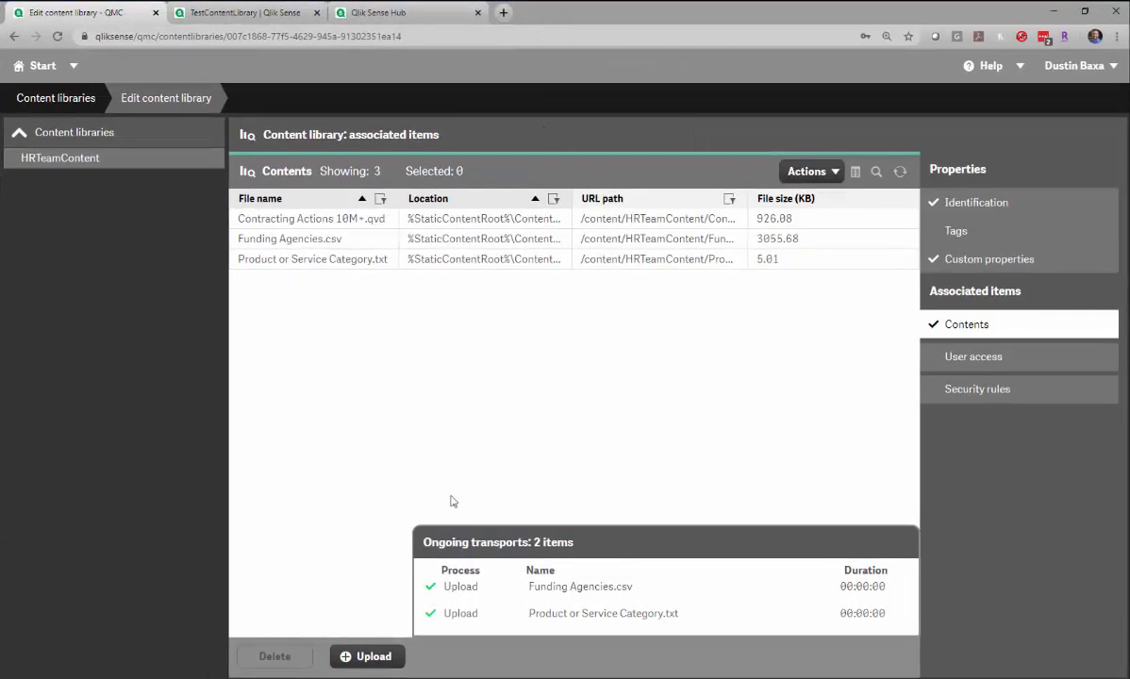
{"action": "left_click", "coordinate": [367, 656]}
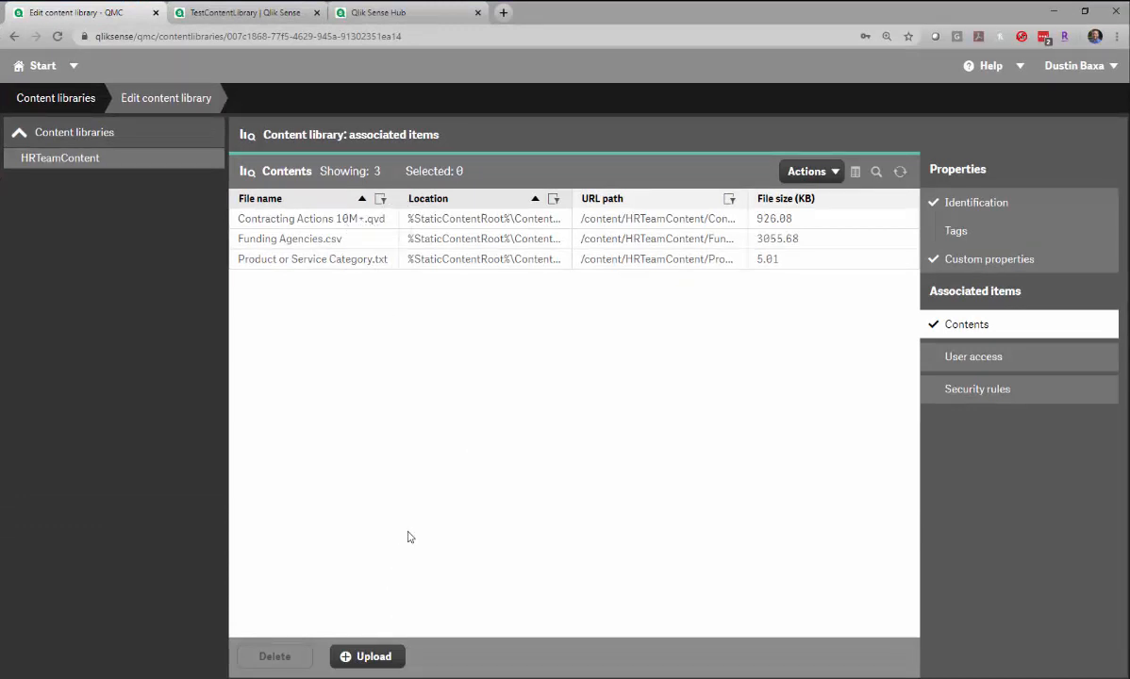
{"action": "left_click", "coordinate": [369, 657]}
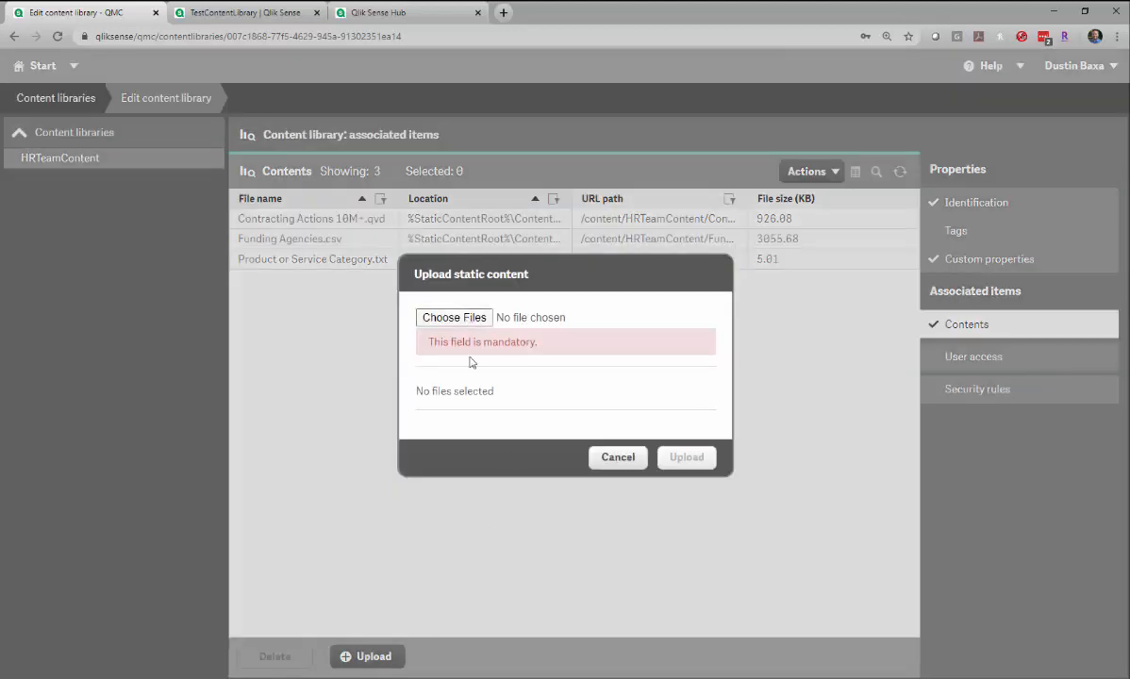
{"action": "left_click", "coordinate": [454, 317]}
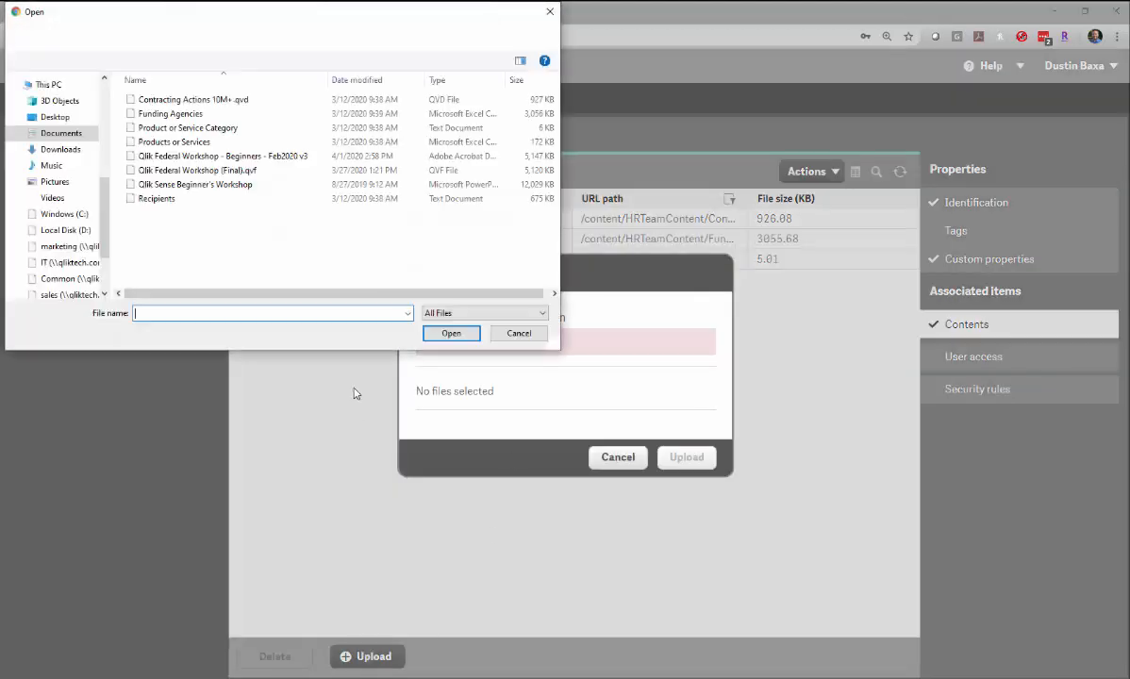
{"action": "left_click", "coordinate": [244, 100]}
{"action": "left_click", "coordinate": [450, 335]}
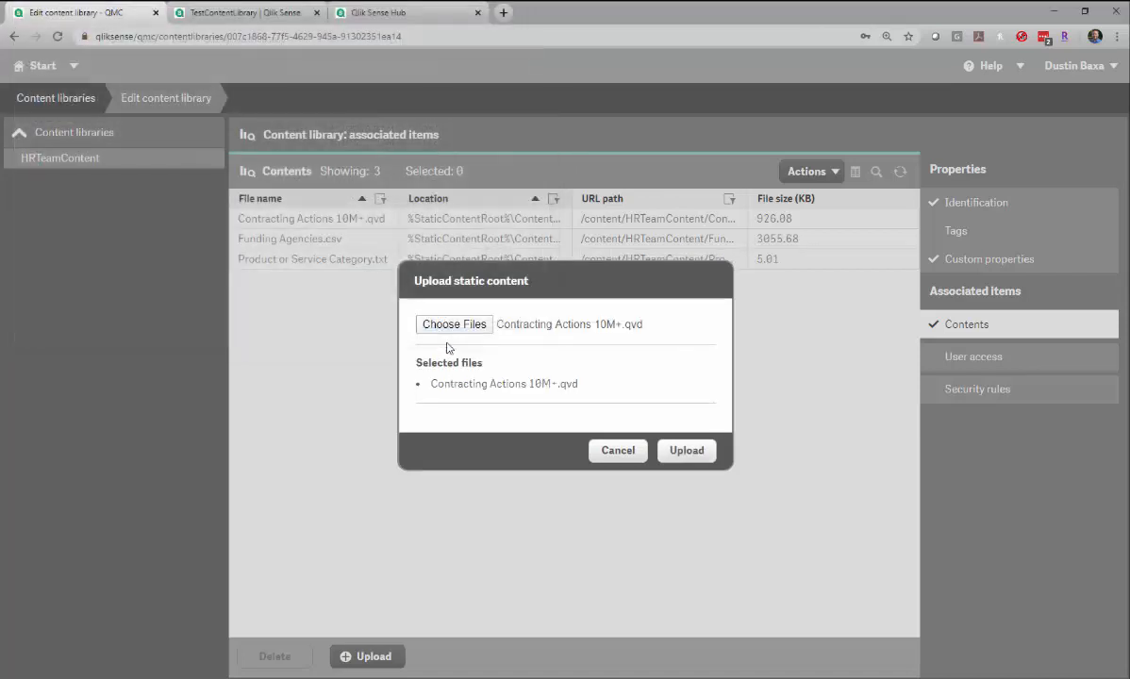
{"action": "left_click", "coordinate": [685, 453]}
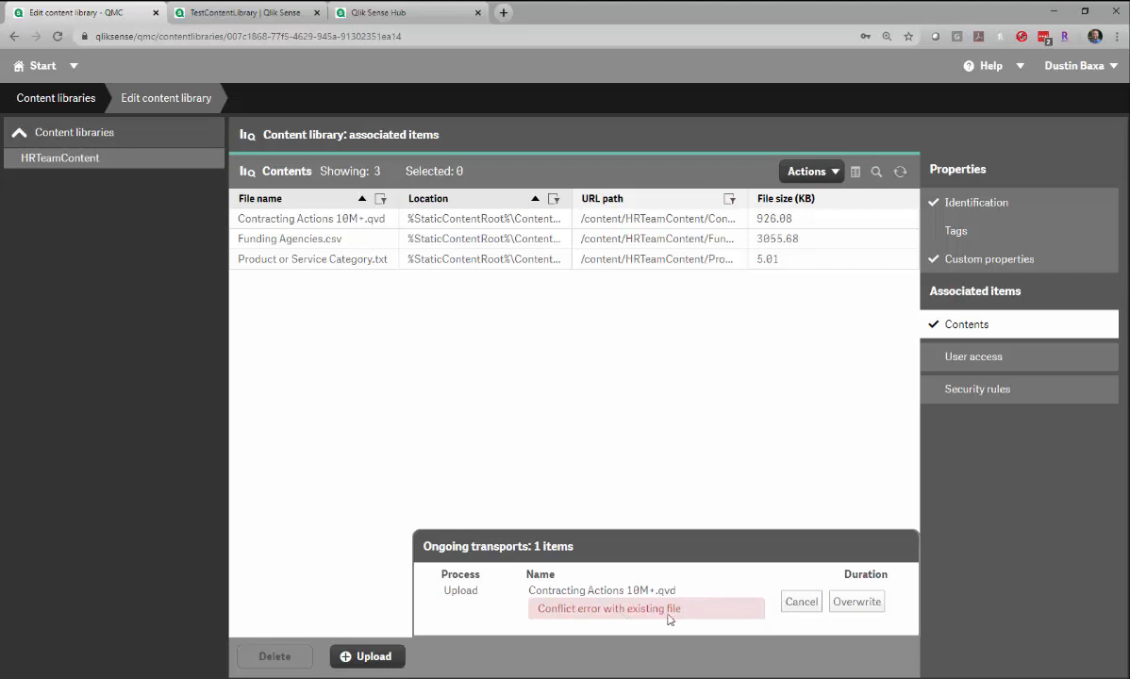
{"action": "left_click", "coordinate": [855, 602]}
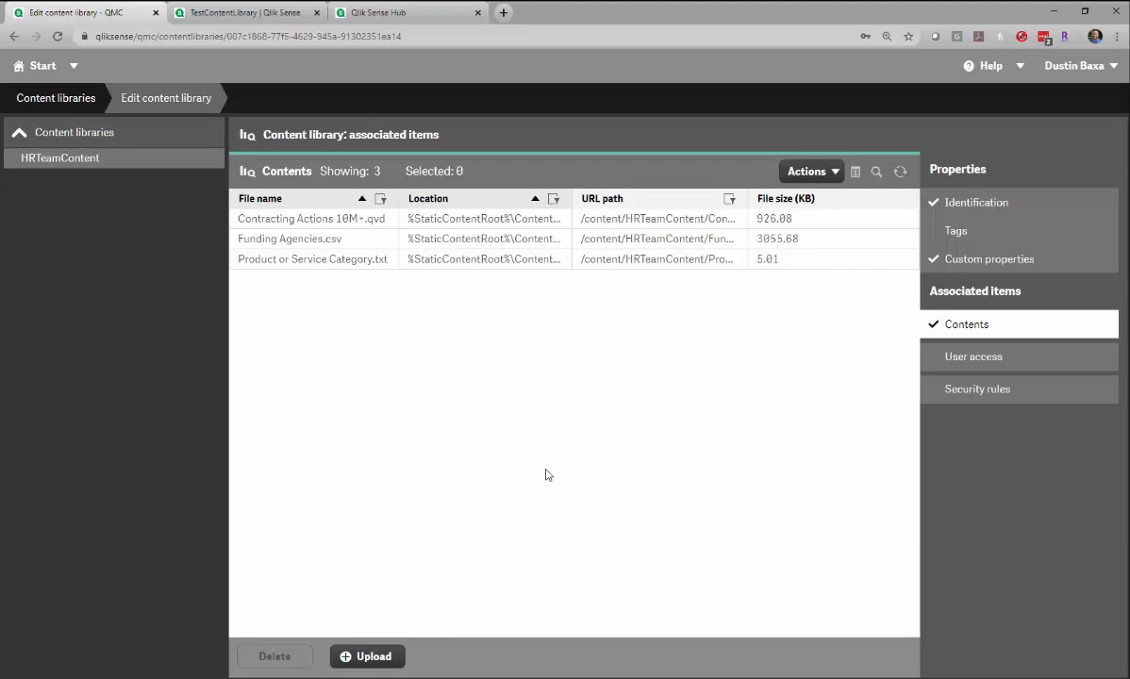
Open the HRTeamContent data connection and examine the folder path in its connection string
{"action": "left_click", "coordinate": [38, 68]}
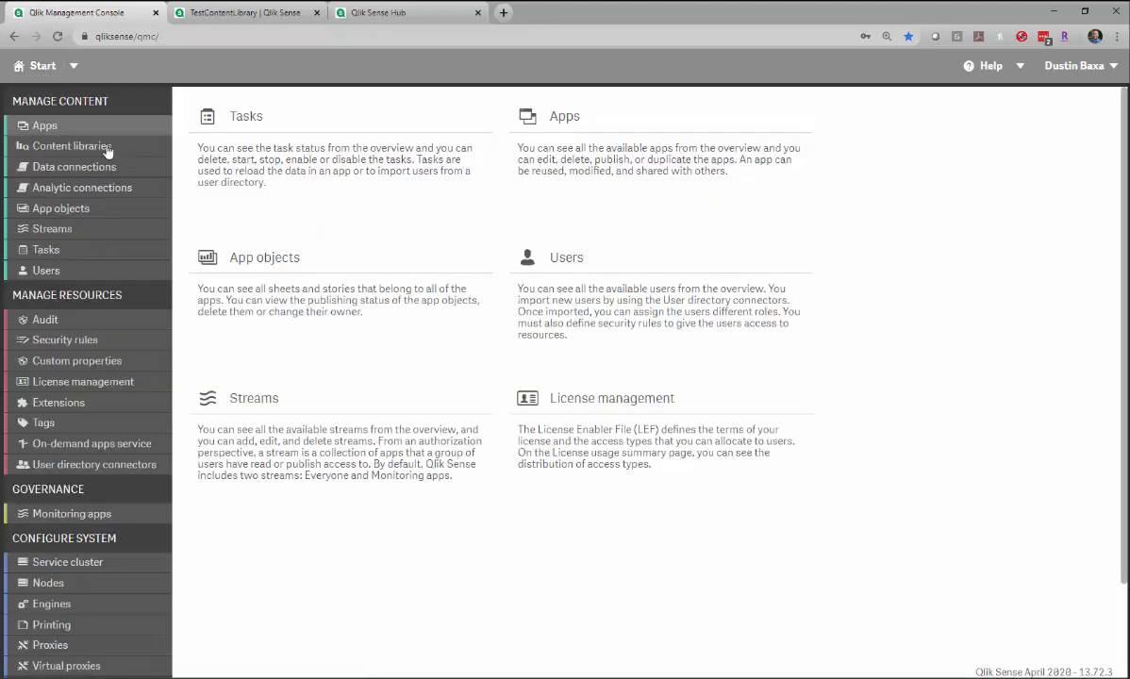
{"action": "left_click", "coordinate": [89, 171]}
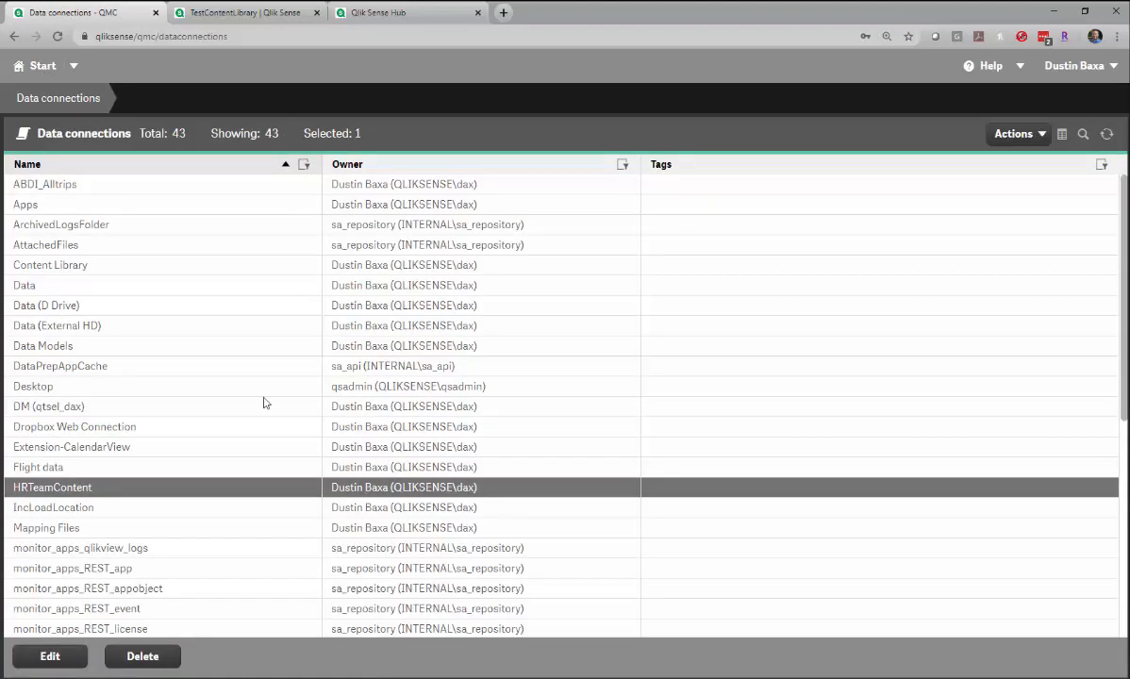
{"action": "double_click", "coordinate": [72, 493]}
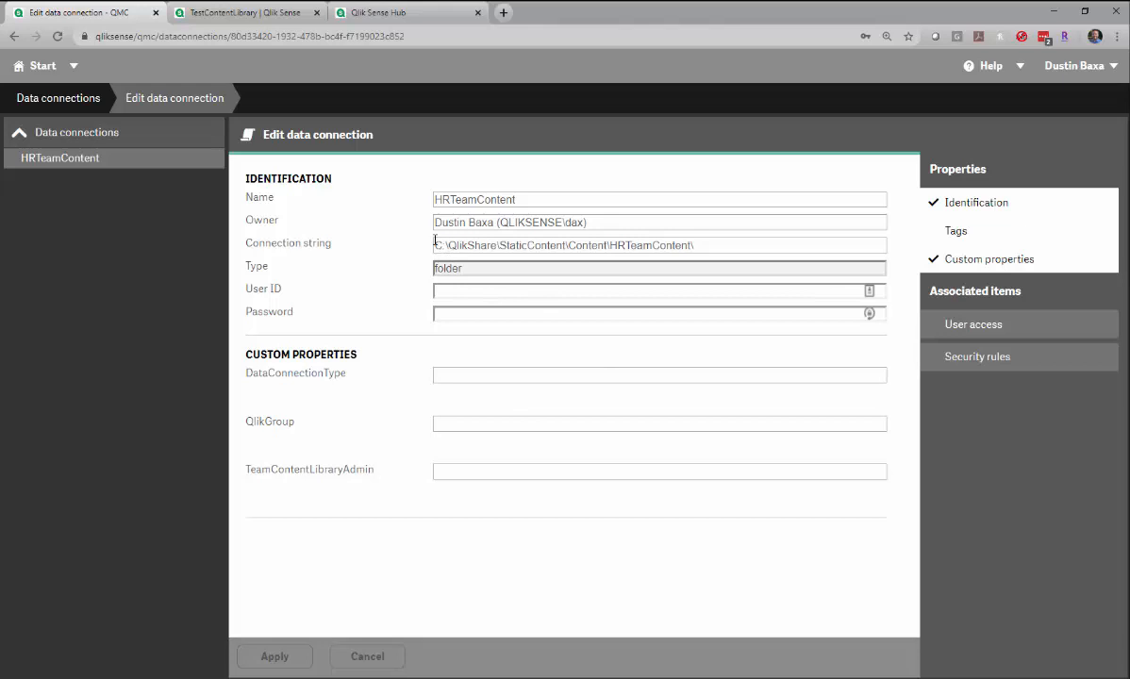
{"action": "left_click_drag", "start_coordinate": [435, 243], "coordinate": [698, 247]}
{"action": "left_click", "coordinate": [703, 246]}
In the TestContentLibrary app, start adding data from the HRTeamContent shared folder and choose Contracting Actions 10M+.qvd for preview
{"action": "left_click", "coordinate": [251, 15]}
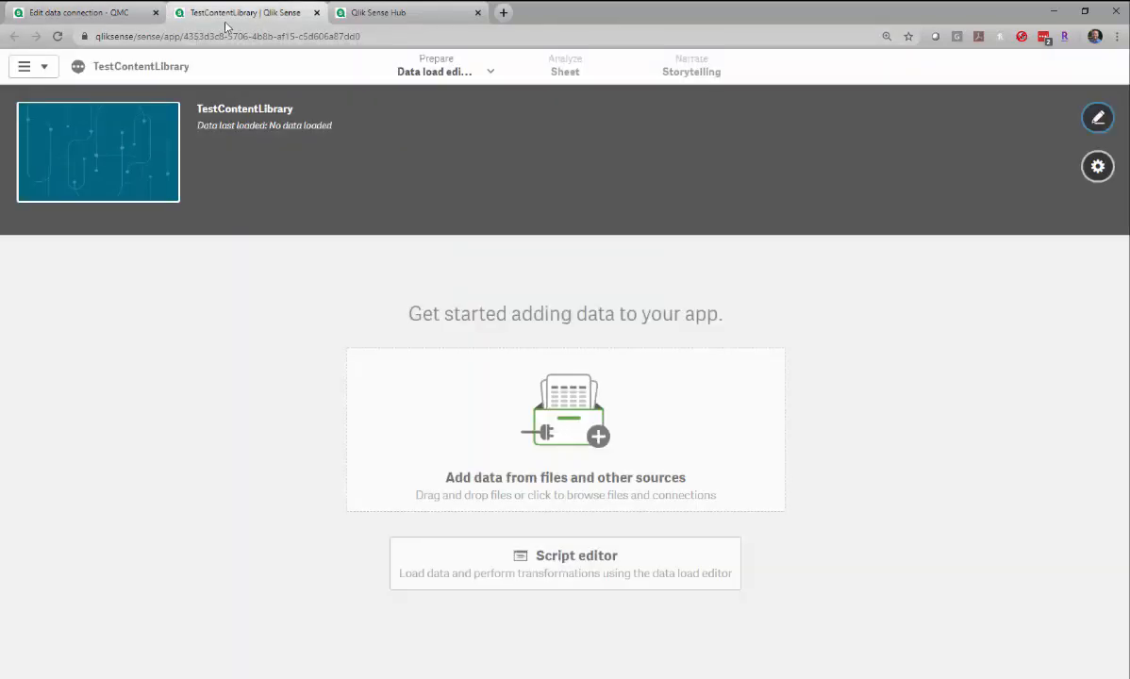
{"action": "left_click", "coordinate": [580, 484]}
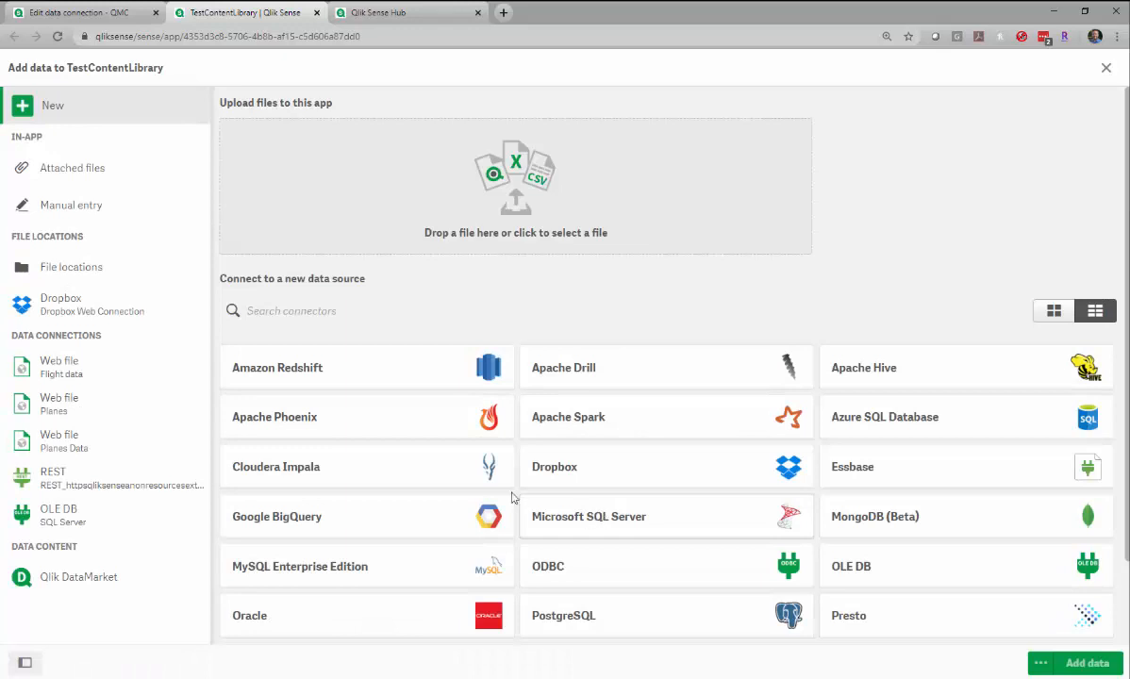
{"action": "left_click", "coordinate": [62, 272]}
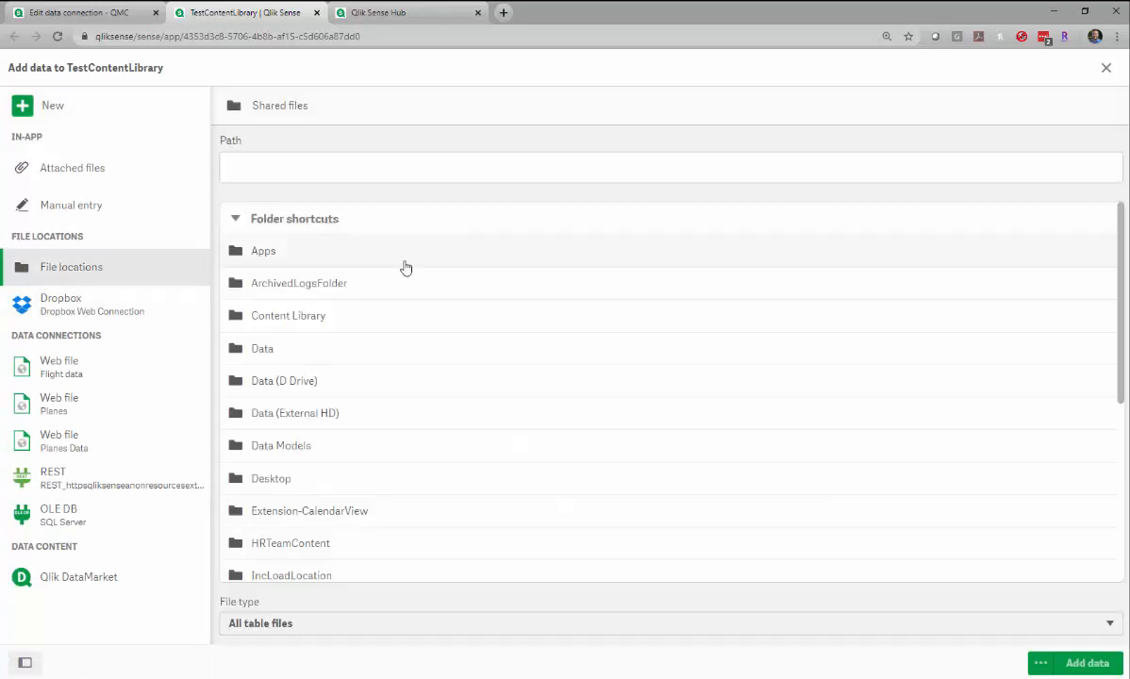
{"action": "scroll", "coordinate": [366, 444], "scroll_direction": "down", "scroll_amount": 1}
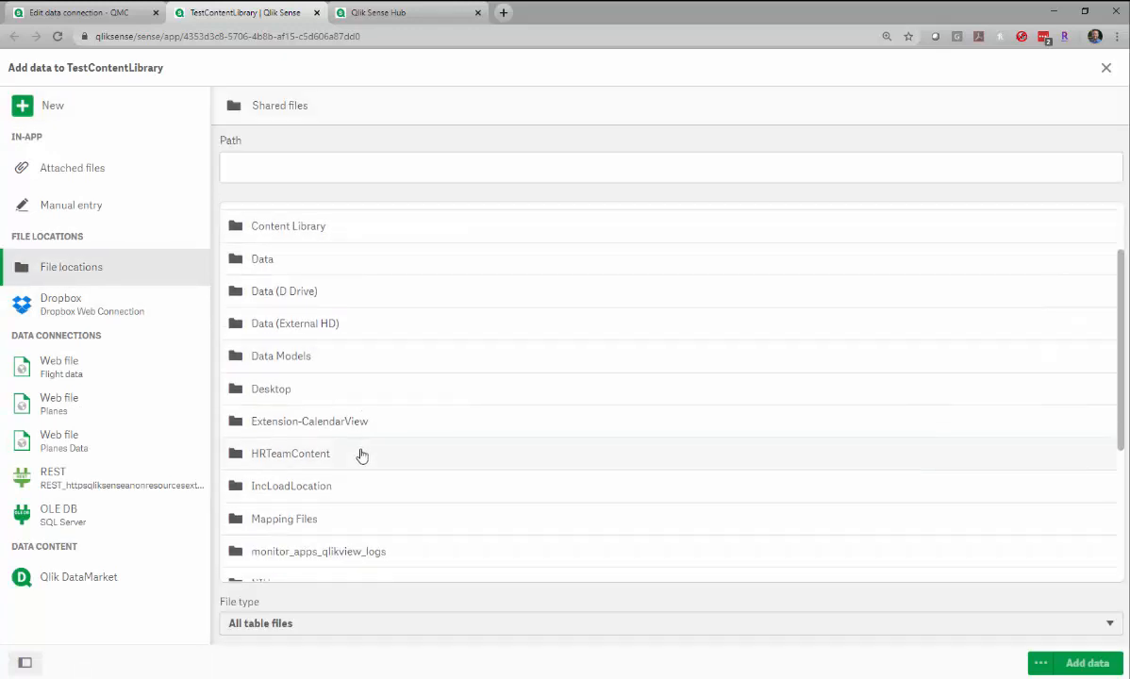
{"action": "left_click", "coordinate": [294, 462]}
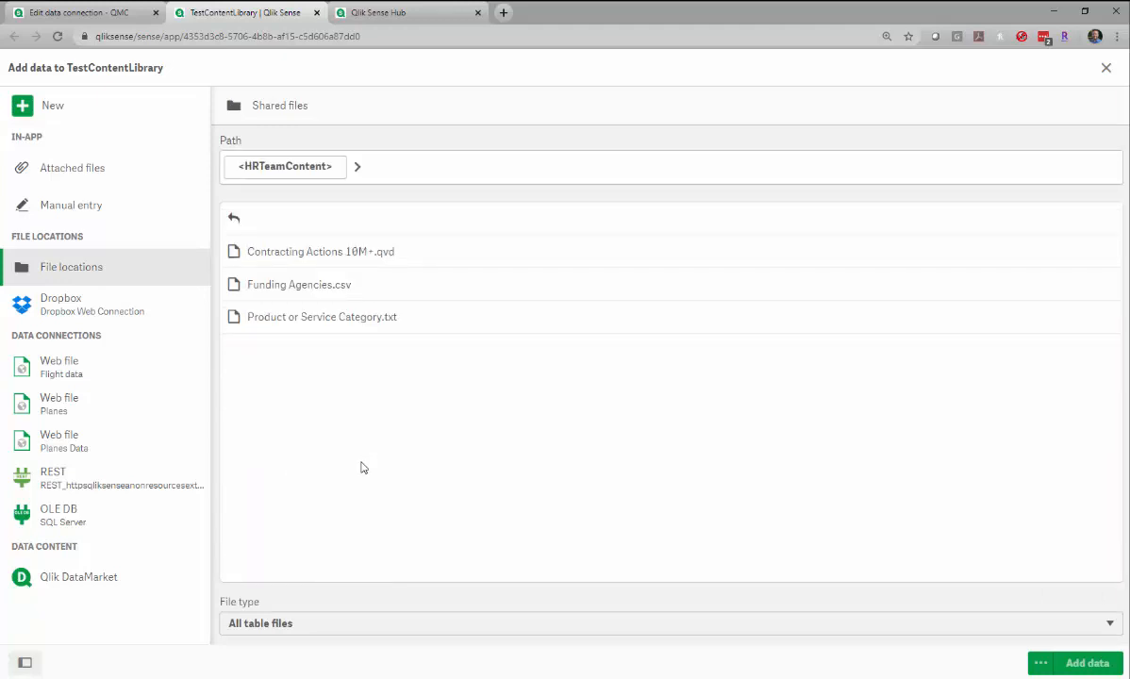
{"action": "left_click", "coordinate": [415, 254]}
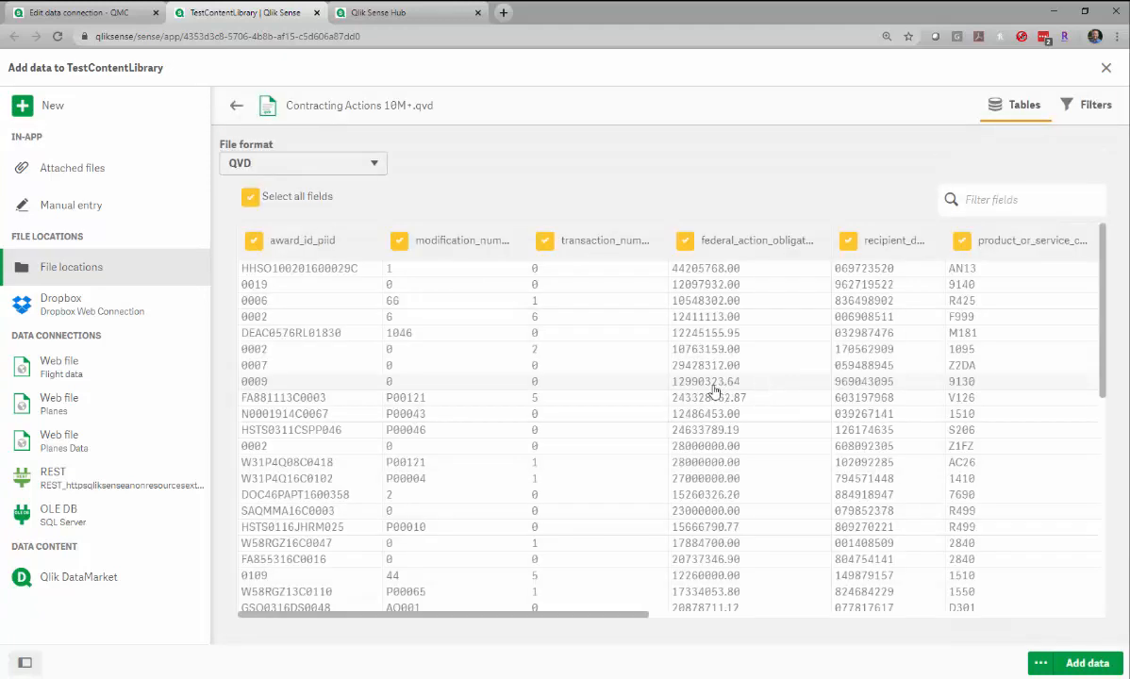